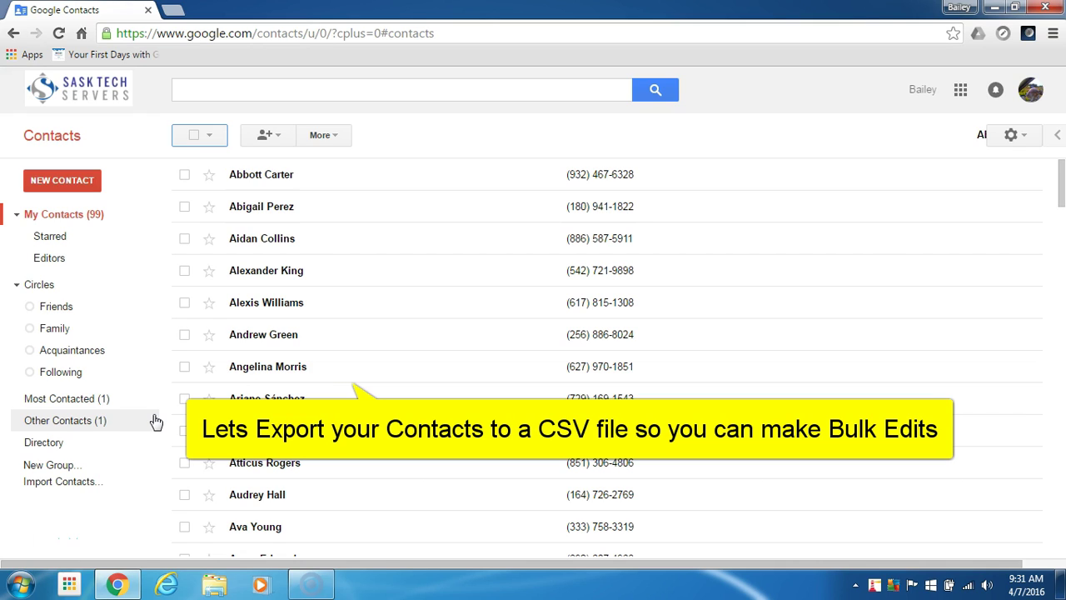
- Export all contacts in Google CSV format
click(336, 136)
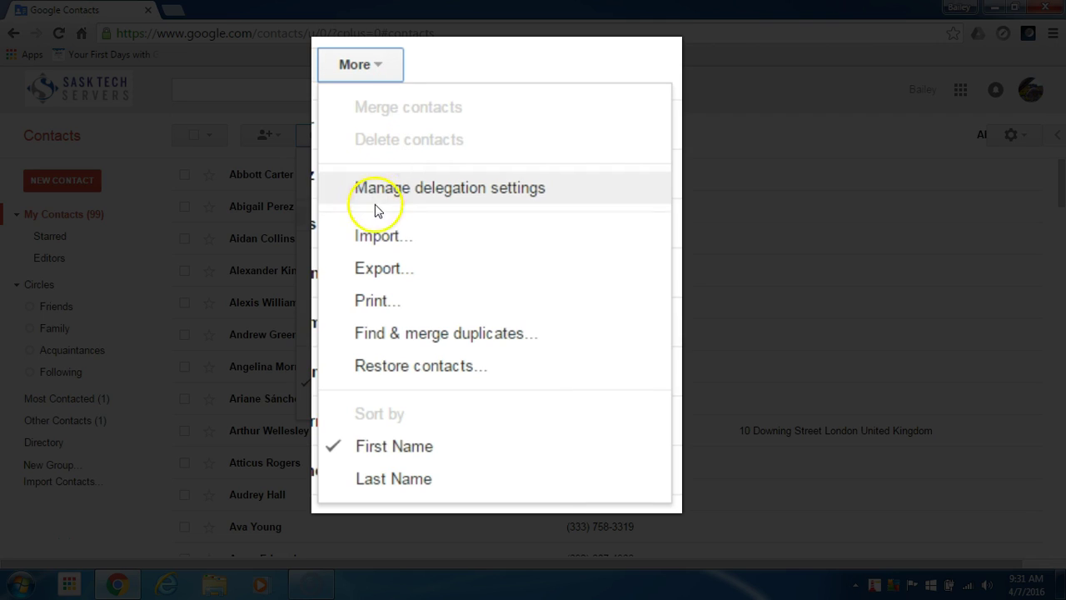
click(369, 275)
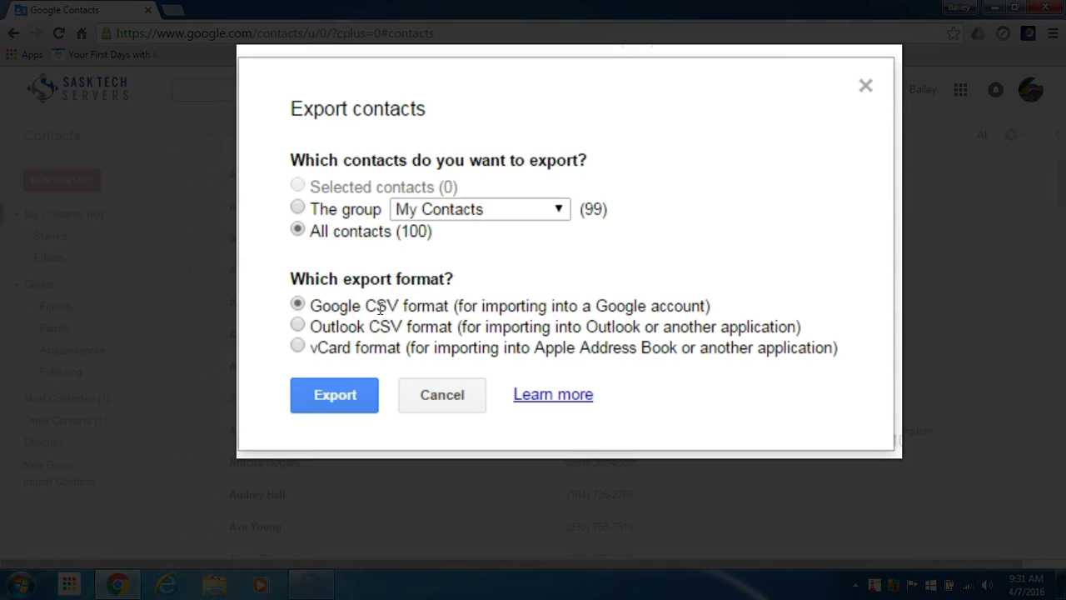
click(354, 401)
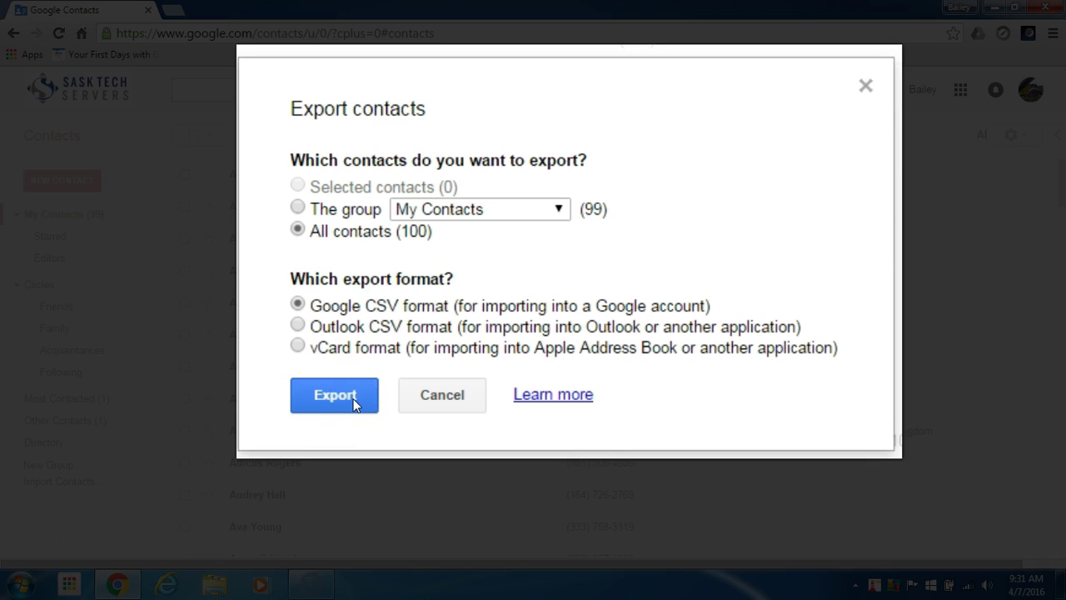
click(354, 402)
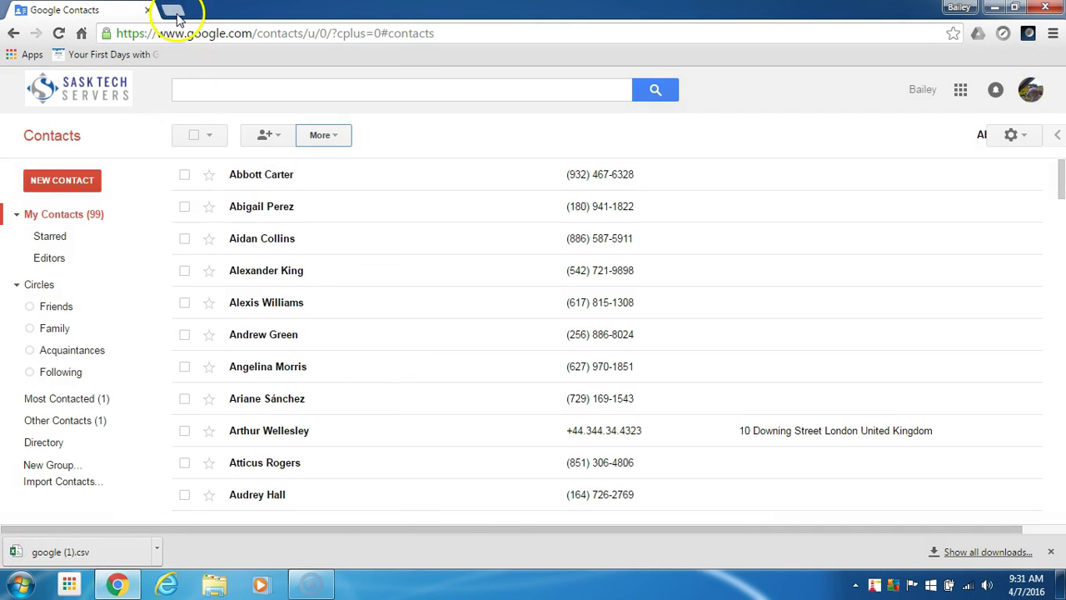
- Open drive.google.com in a new browser tab and upload the downloaded google (1).csv to My Drive
click(172, 12)
text(d)
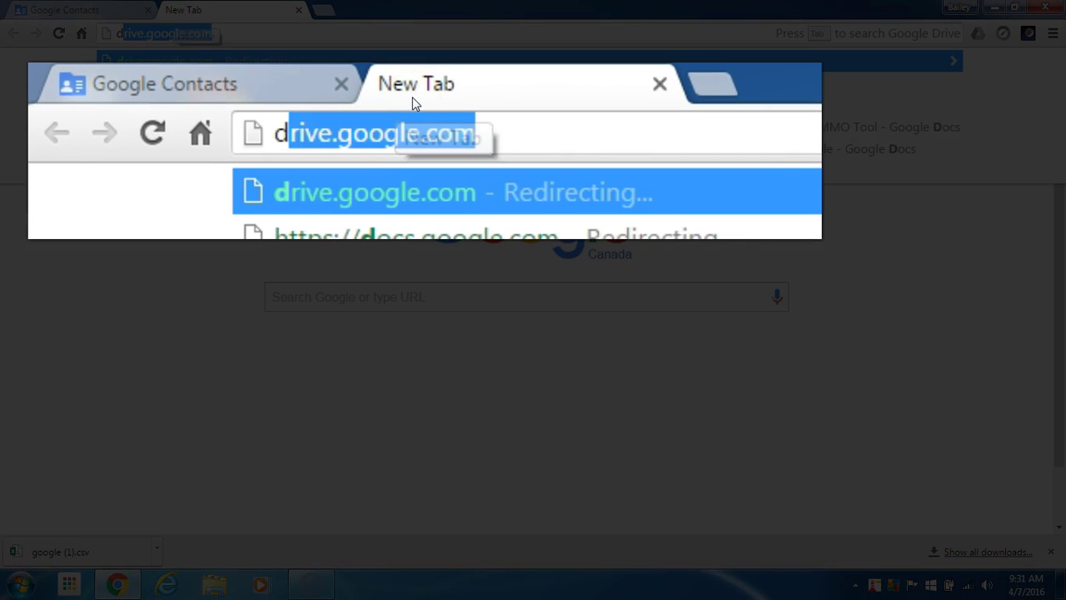
text(rive)
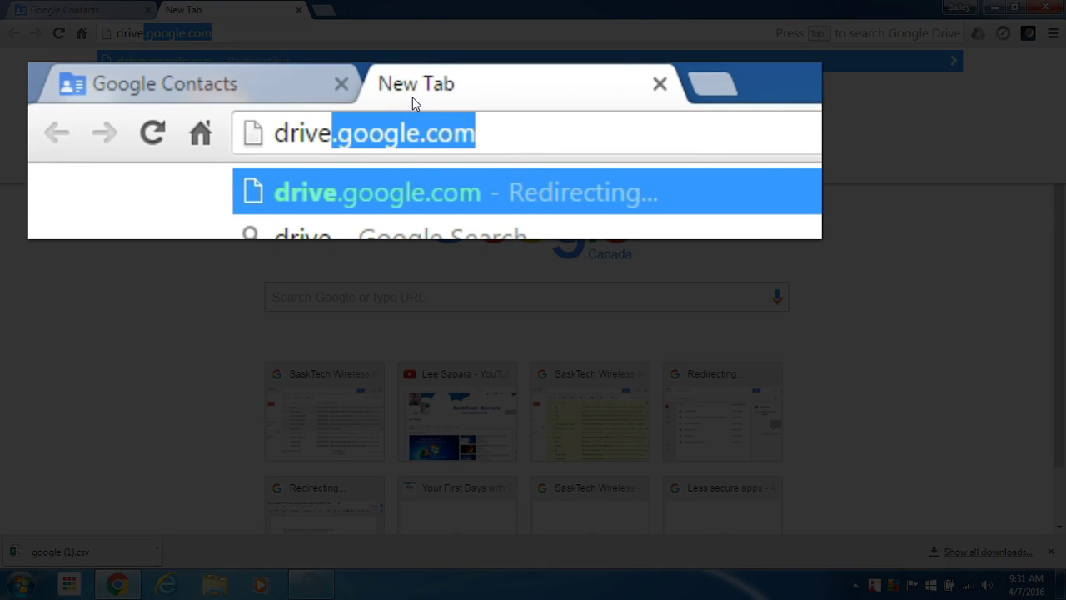
text(.google.)
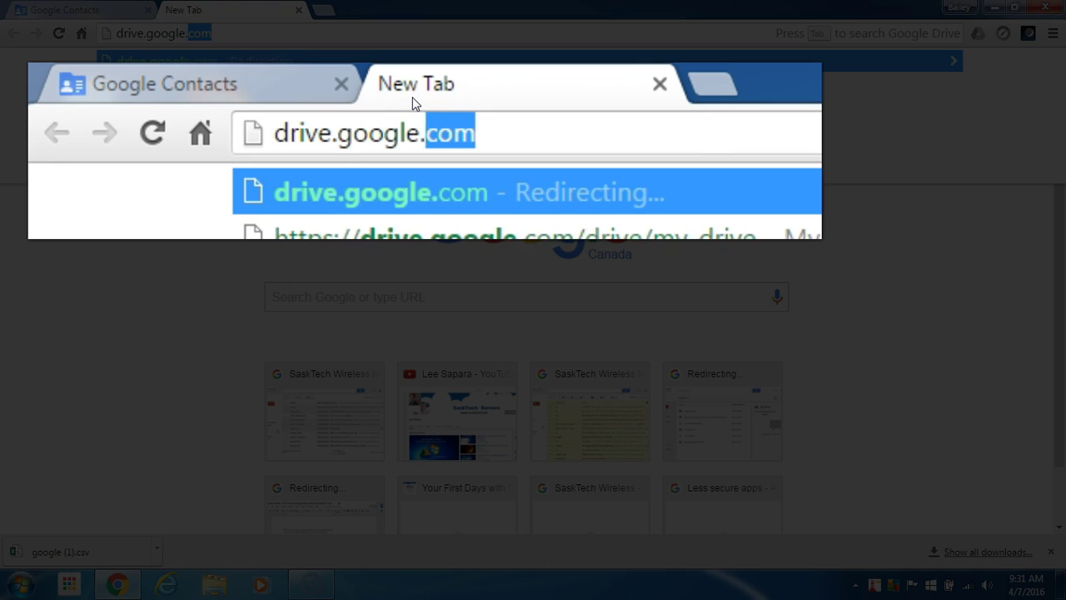
text(com)
key(Return)
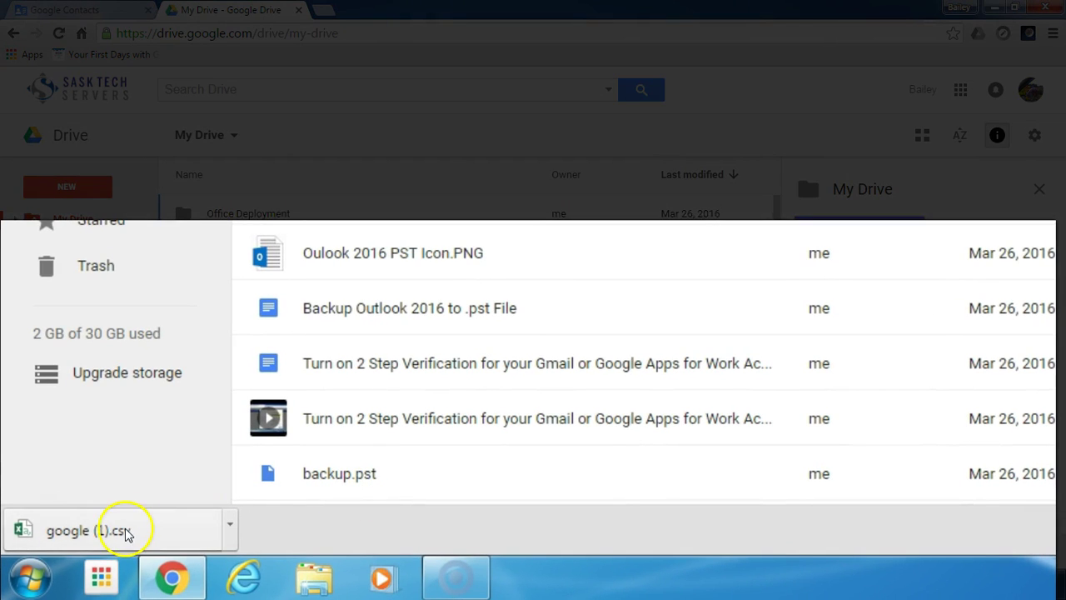
drag(124, 528, 484, 417)
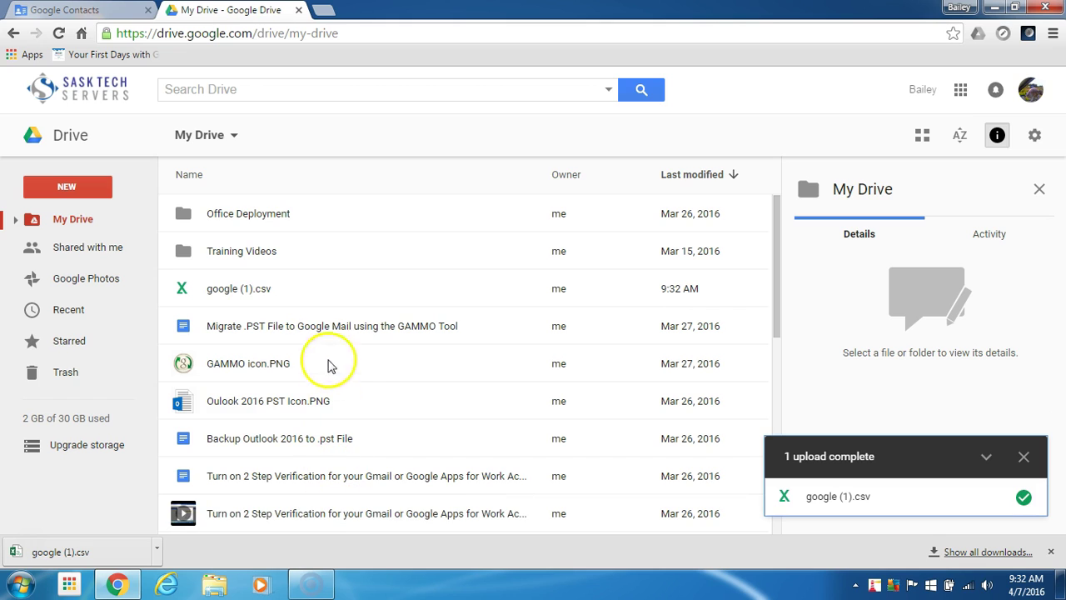
- Open the uploaded google (1).csv from My Drive with Google Sheets
click(286, 292)
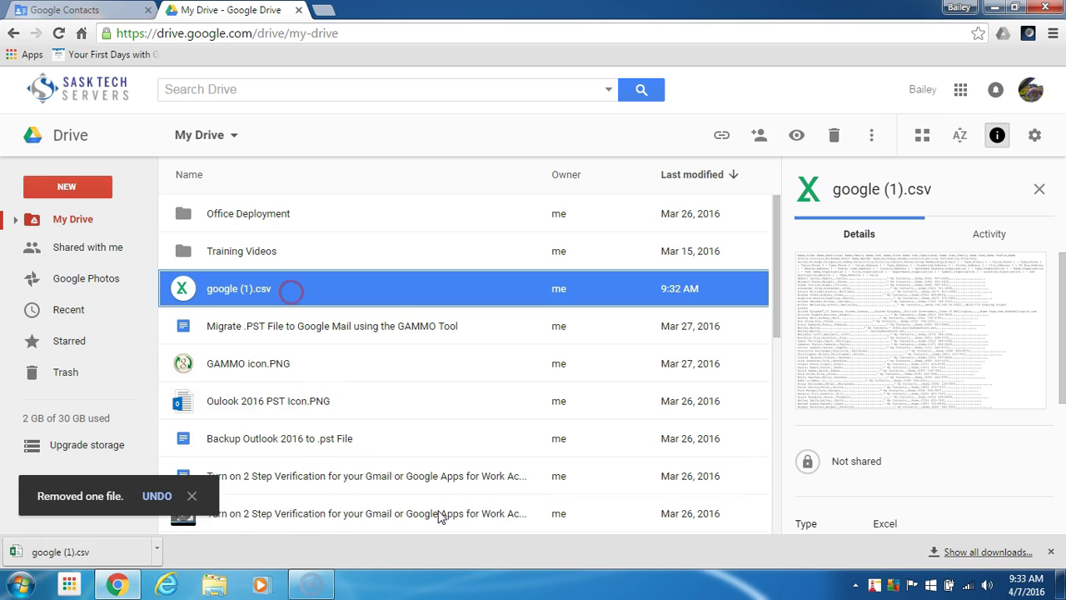
right_click(211, 289)
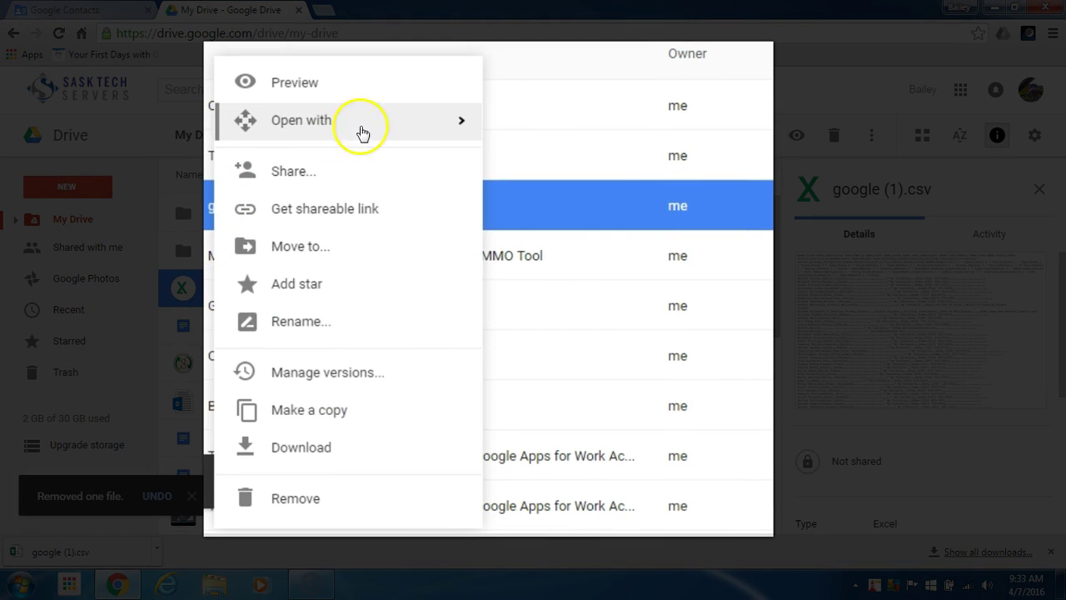
click(362, 131)
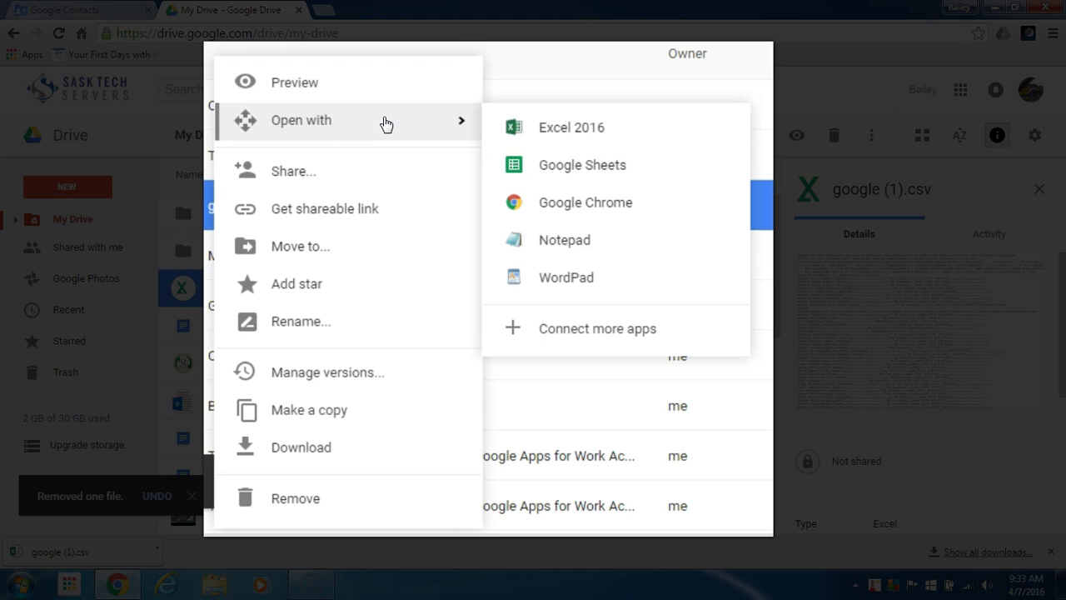
click(581, 171)
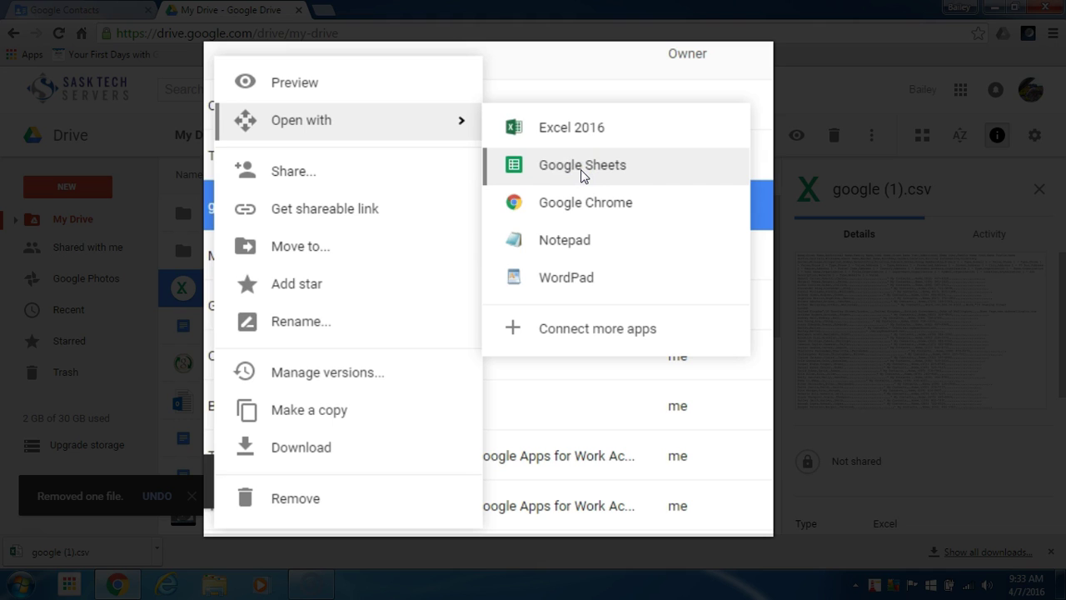
click(581, 171)
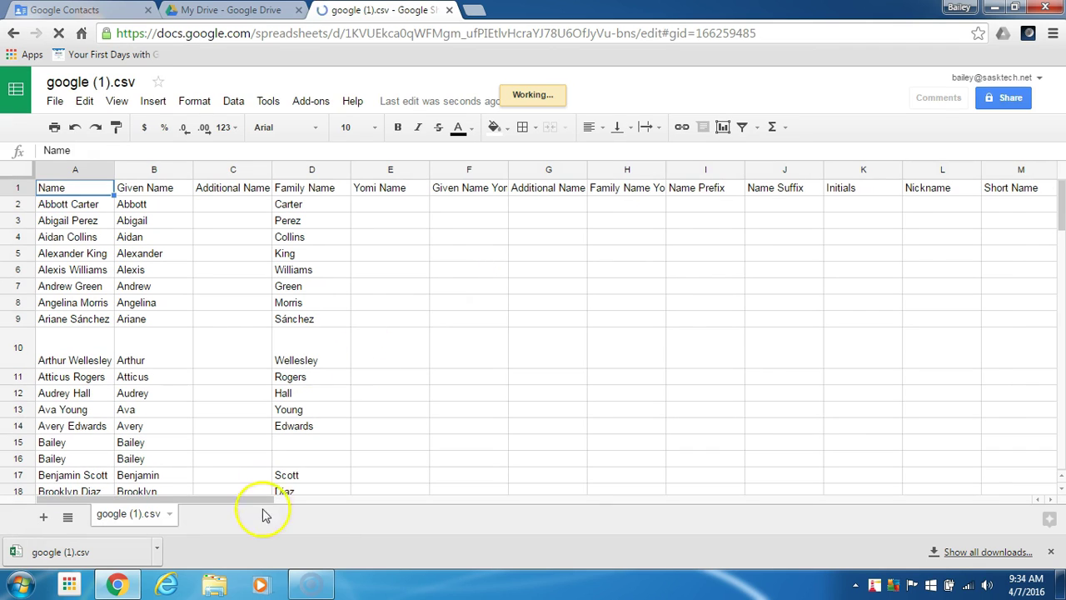
- Enter SaskTech in cell Z2 of the Notes column and fill it down through row 103
drag(259, 500, 586, 500)
click(683, 207)
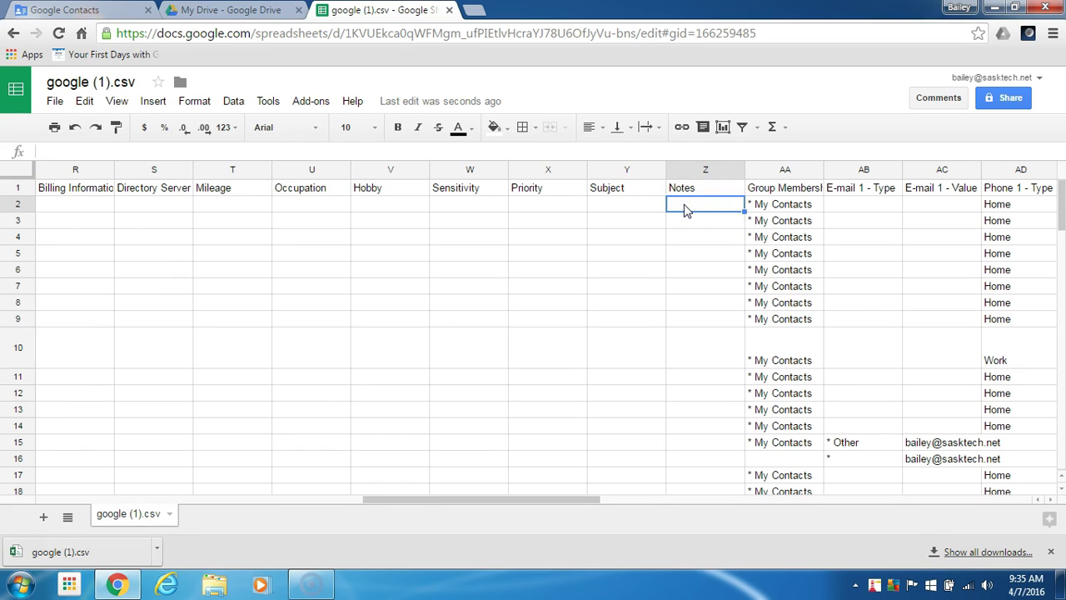
text(SaskTech)
key(Return)
click(684, 209)
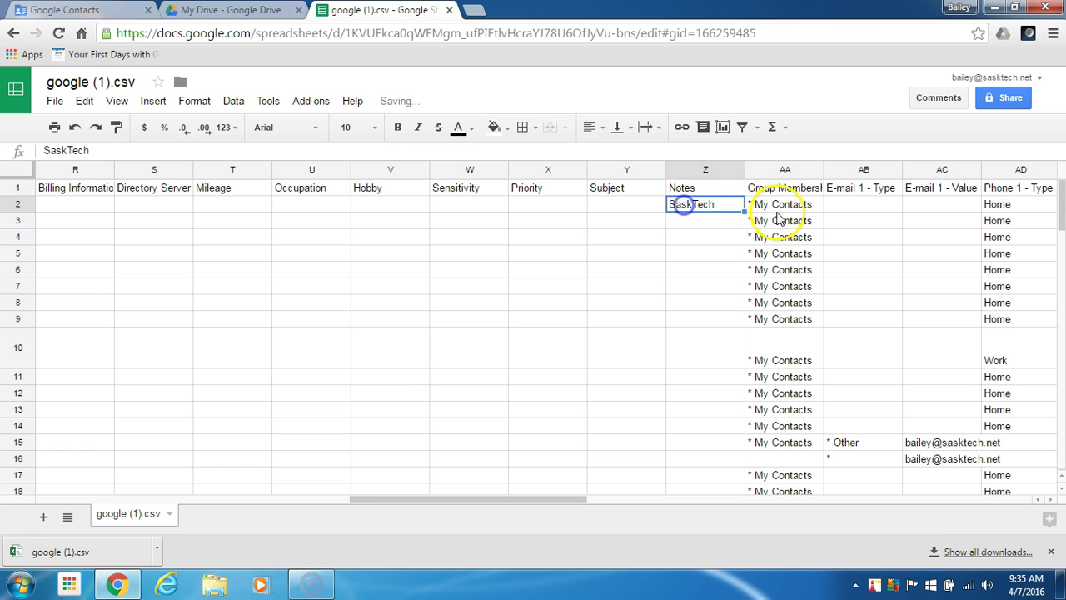
drag(744, 212, 725, 506)
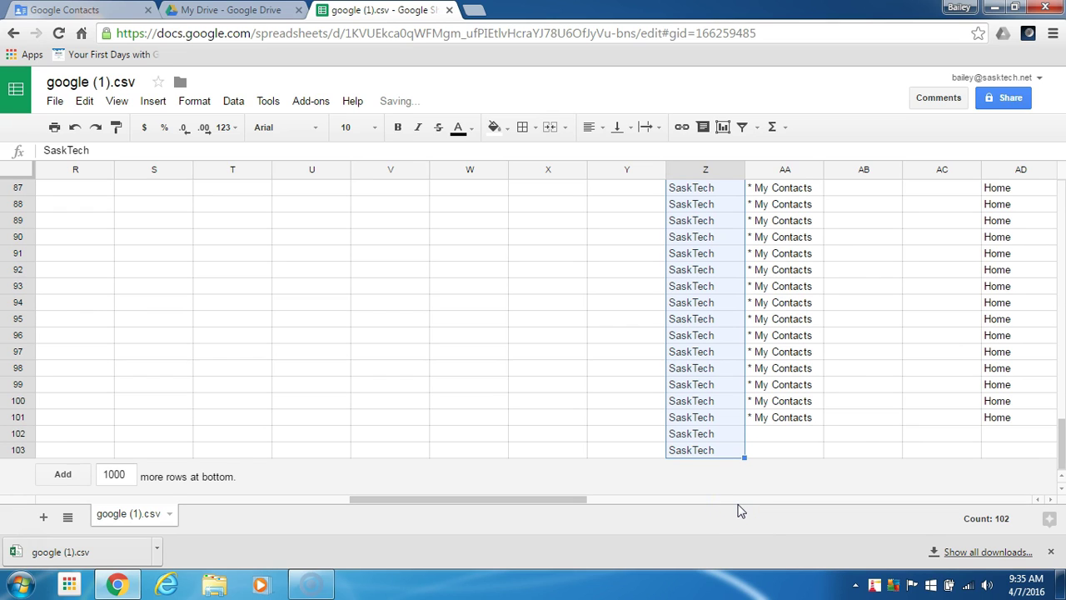
- Delete rows 102 to 103, which hold no contacts, below the last contact in the sheet
drag(549, 497, 208, 491)
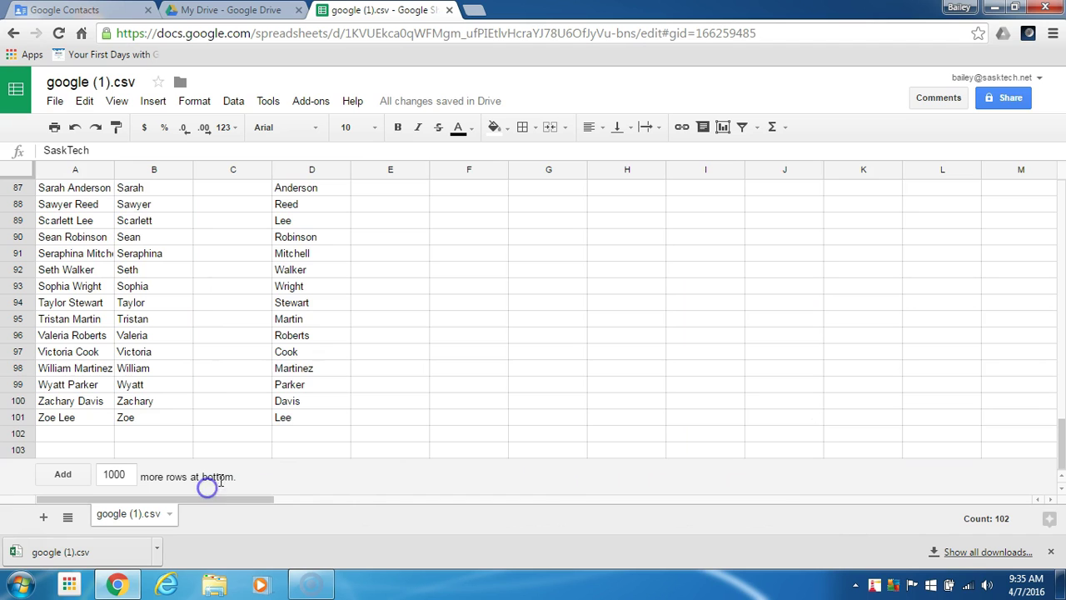
drag(18, 433, 18, 448)
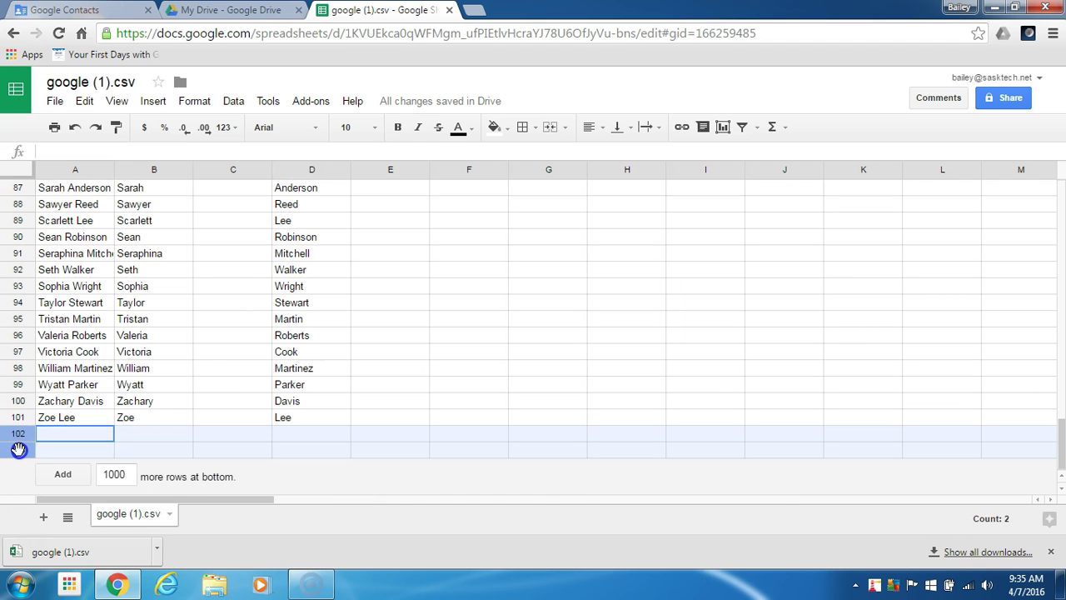
right_click(18, 448)
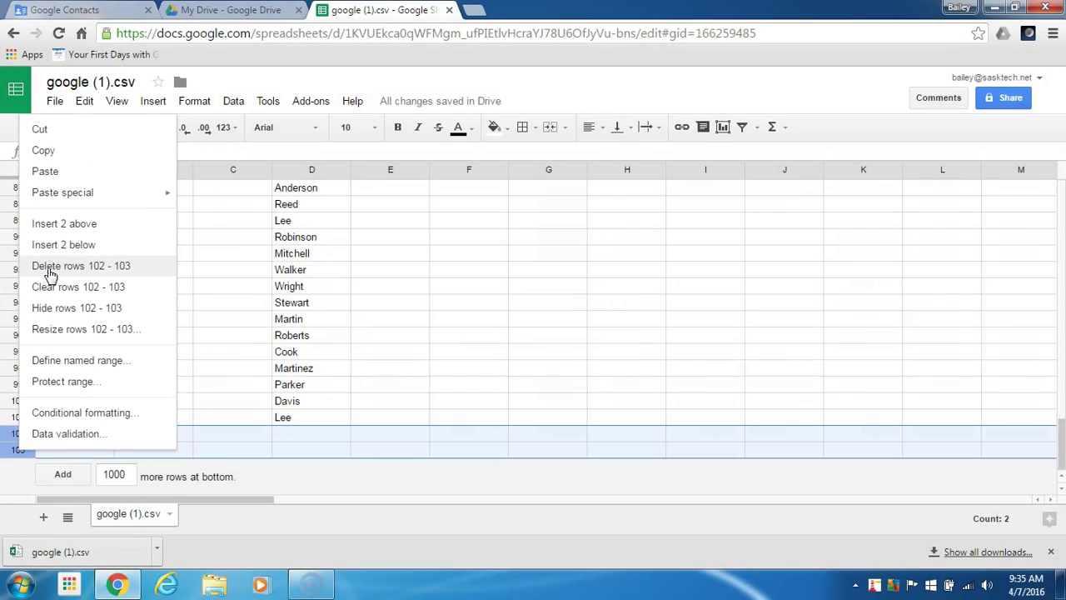
click(47, 266)
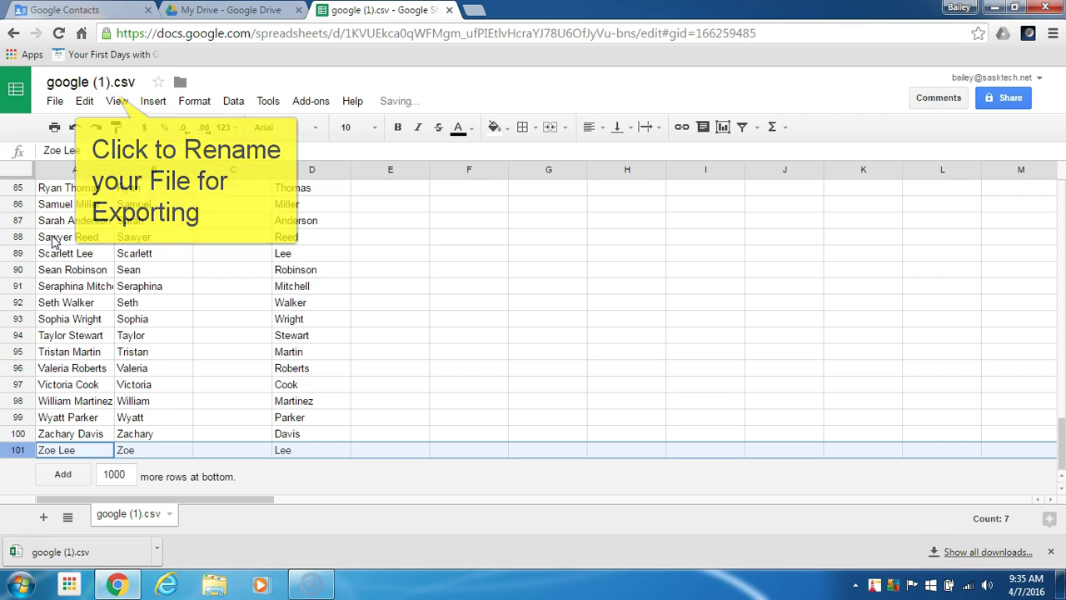
click(58, 335)
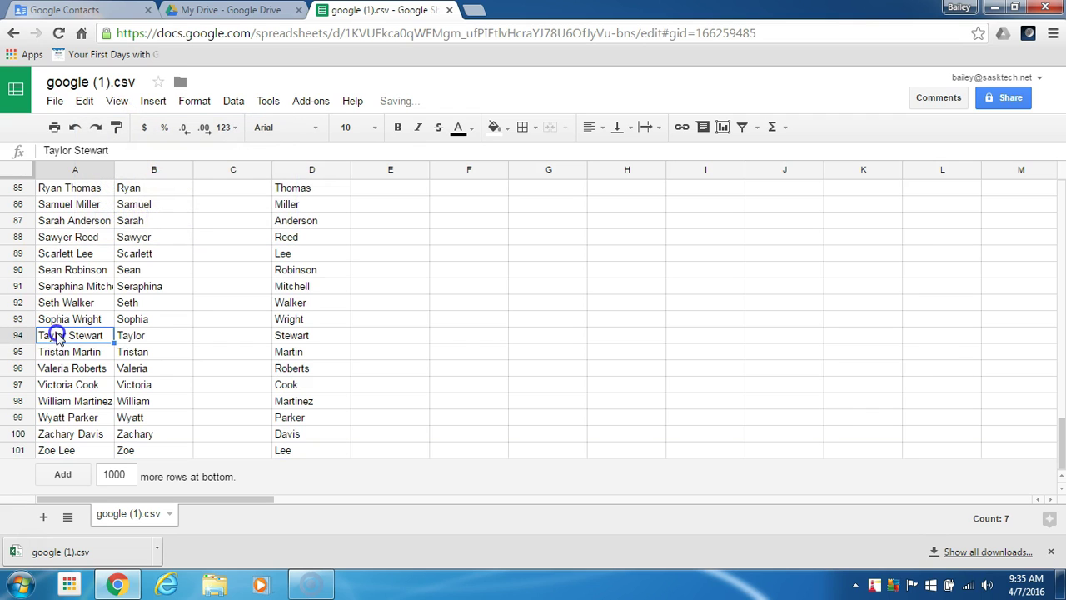
- Download the current sheet as a comma-separated values (.csv) file
click(55, 101)
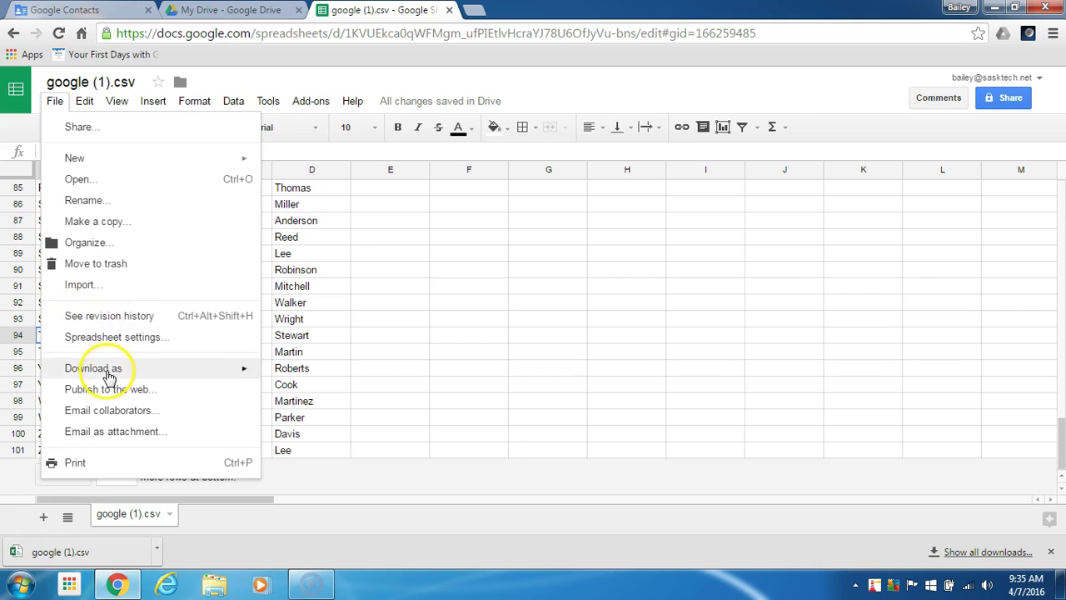
mouse_move(108, 375)
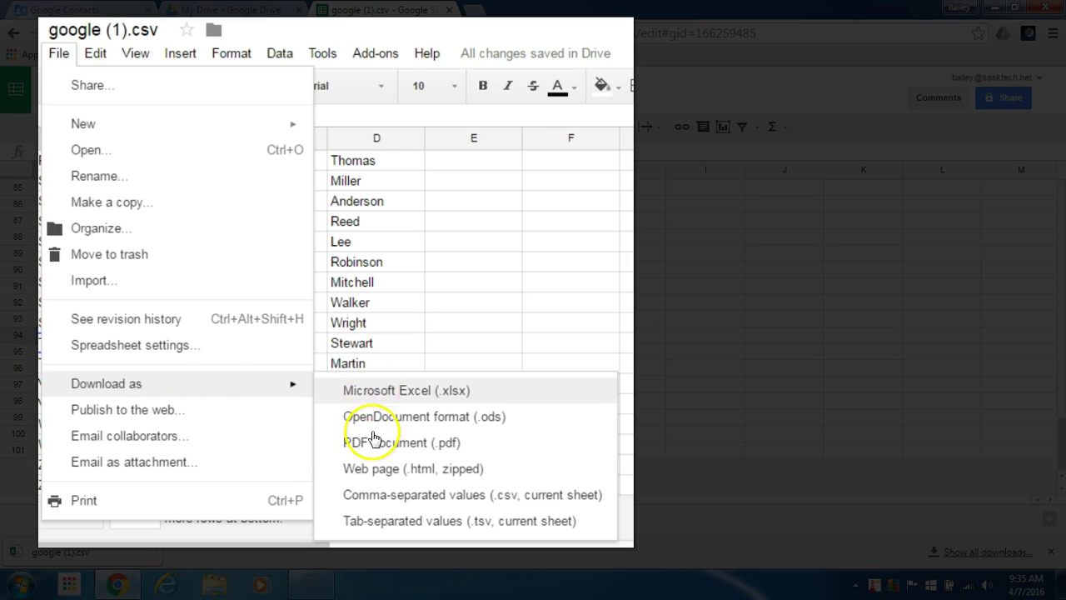
click(417, 502)
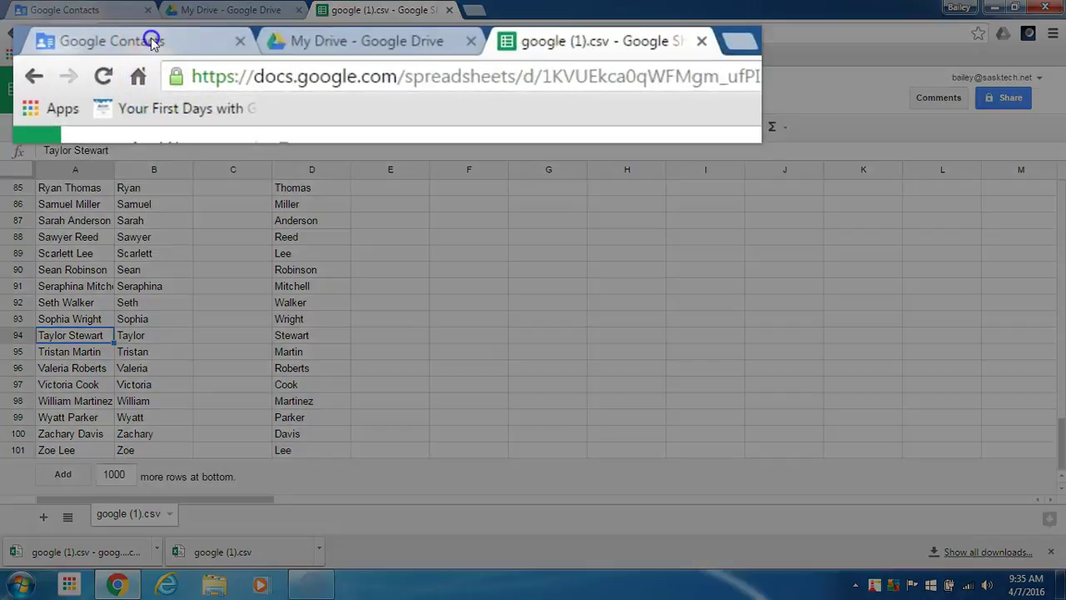
- Return to Google Contacts and delete all contacts in My Contacts
click(88, 10)
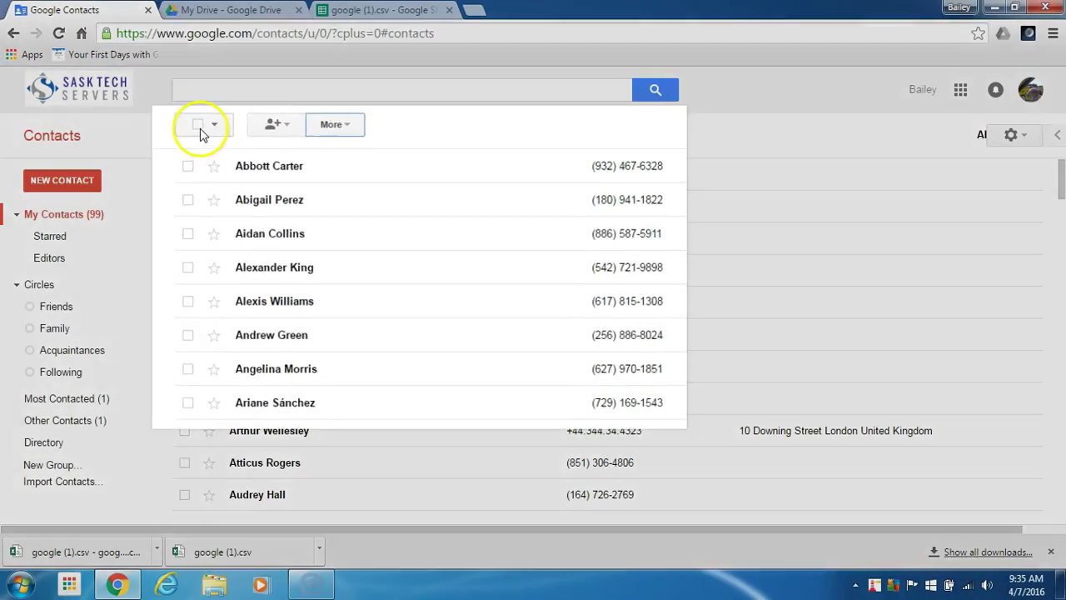
click(194, 135)
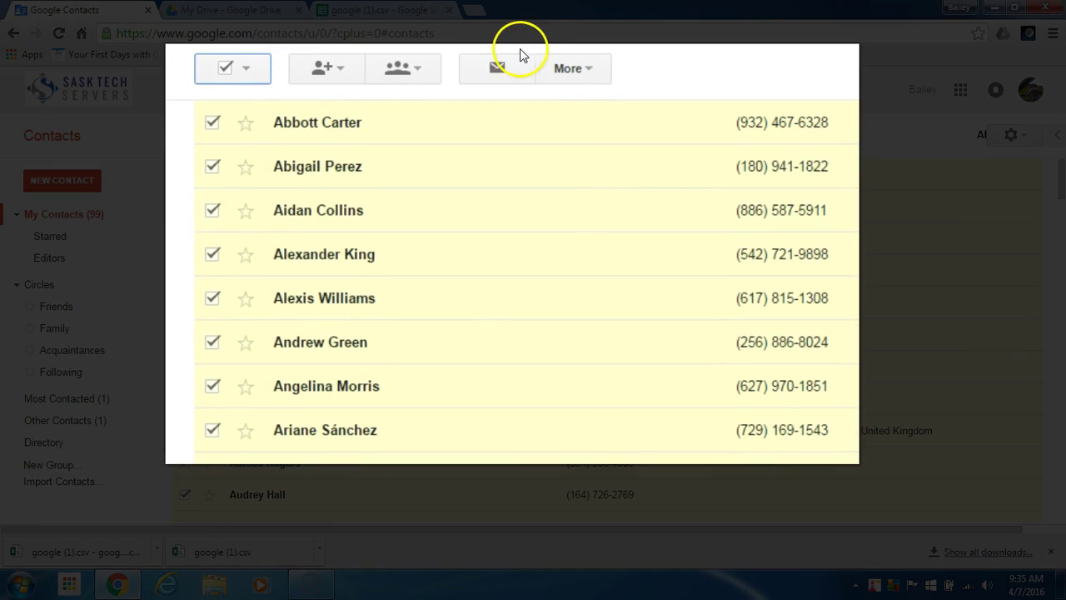
click(555, 69)
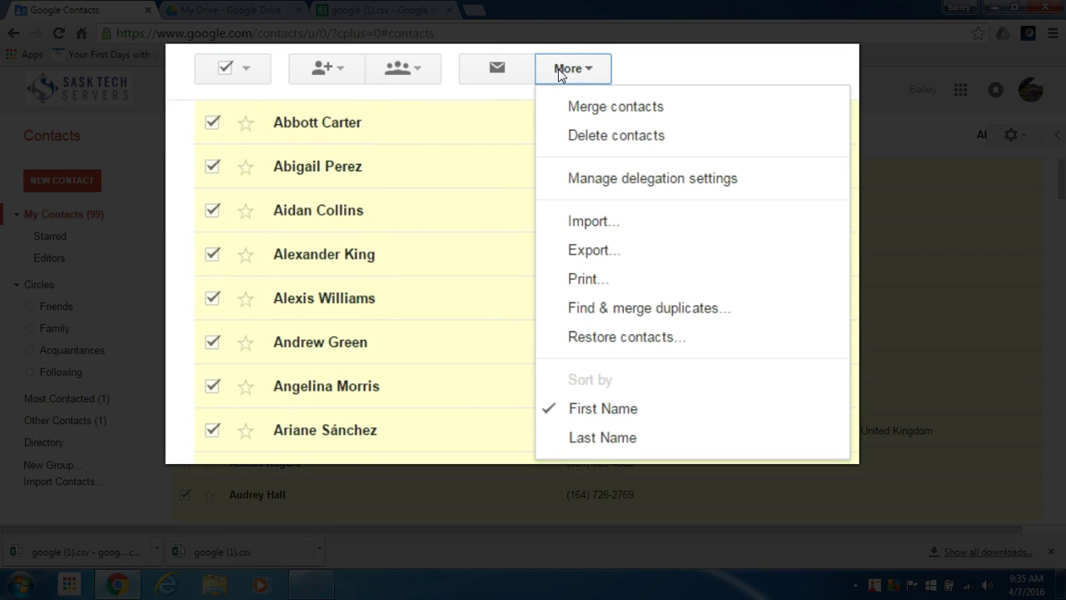
click(613, 142)
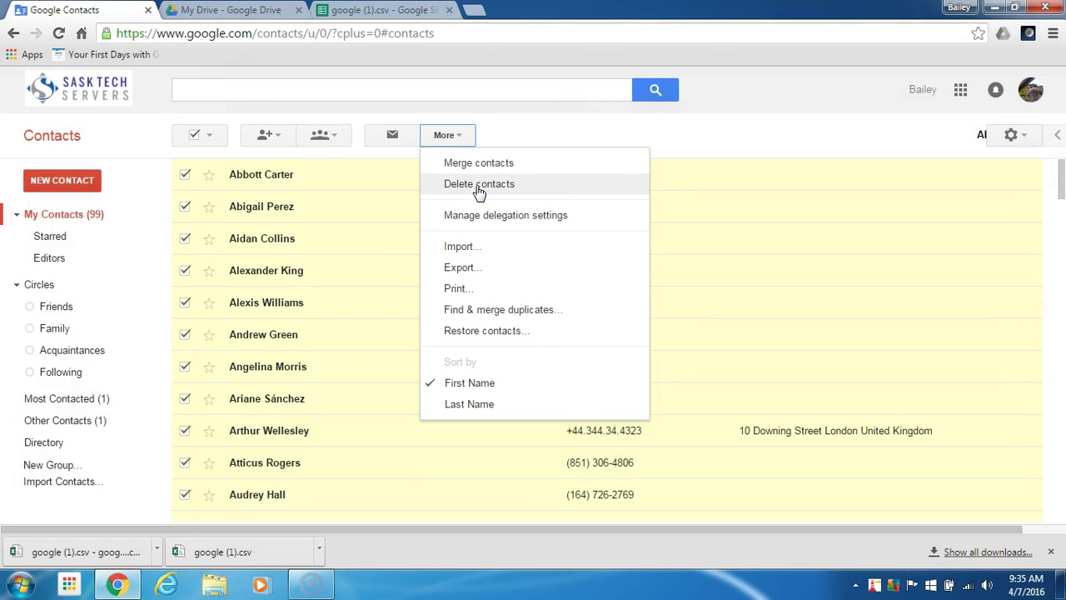
click(480, 189)
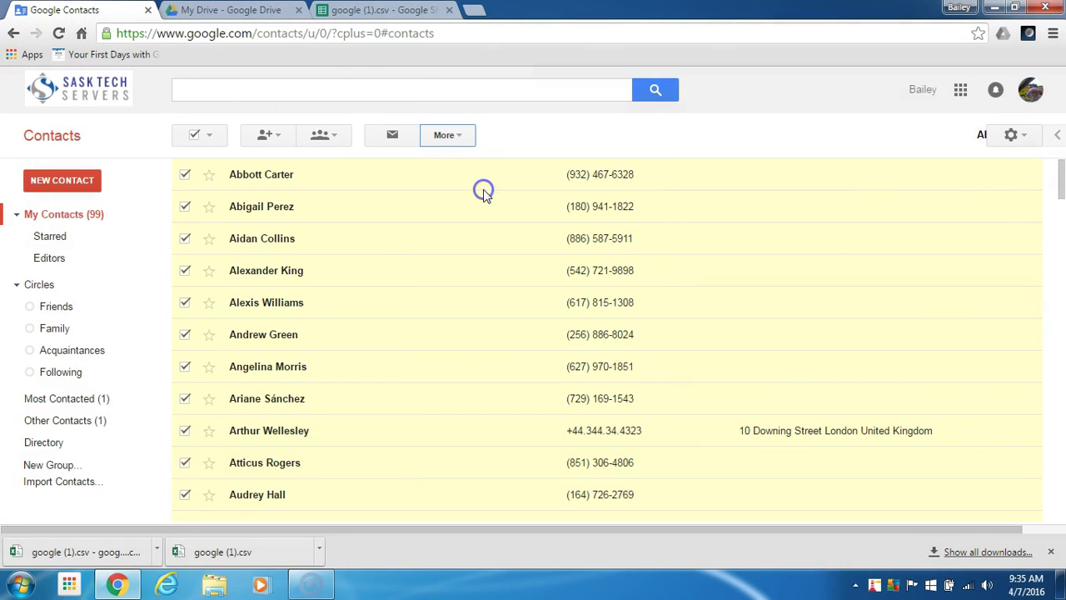
- Import the edited contacts file "google (1).csv - google (1).csv" from the Downloads folder into Contacts
click(321, 138)
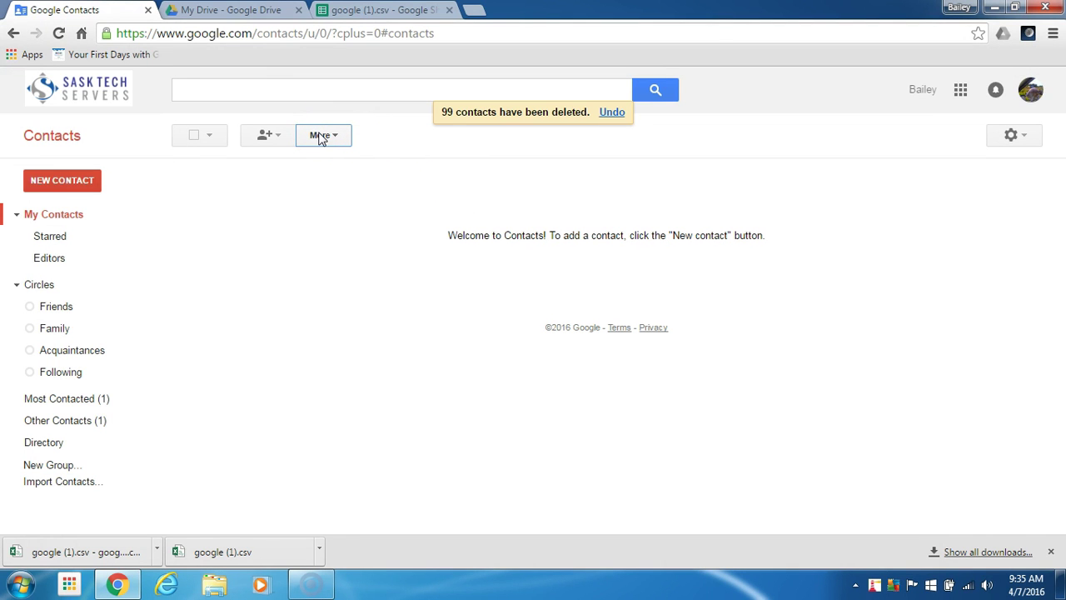
click(321, 138)
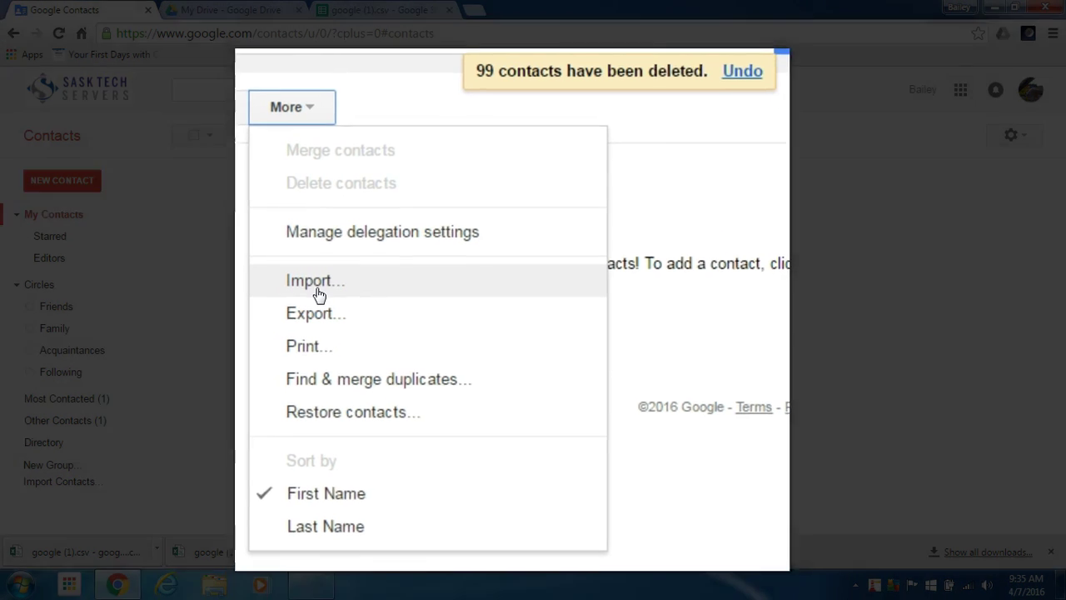
click(318, 293)
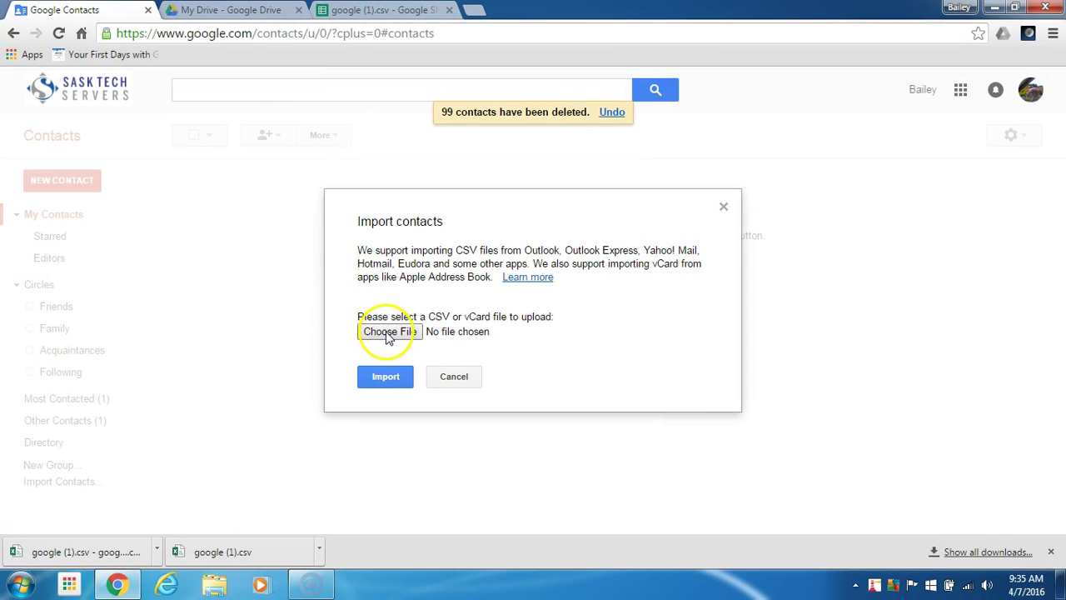
click(388, 333)
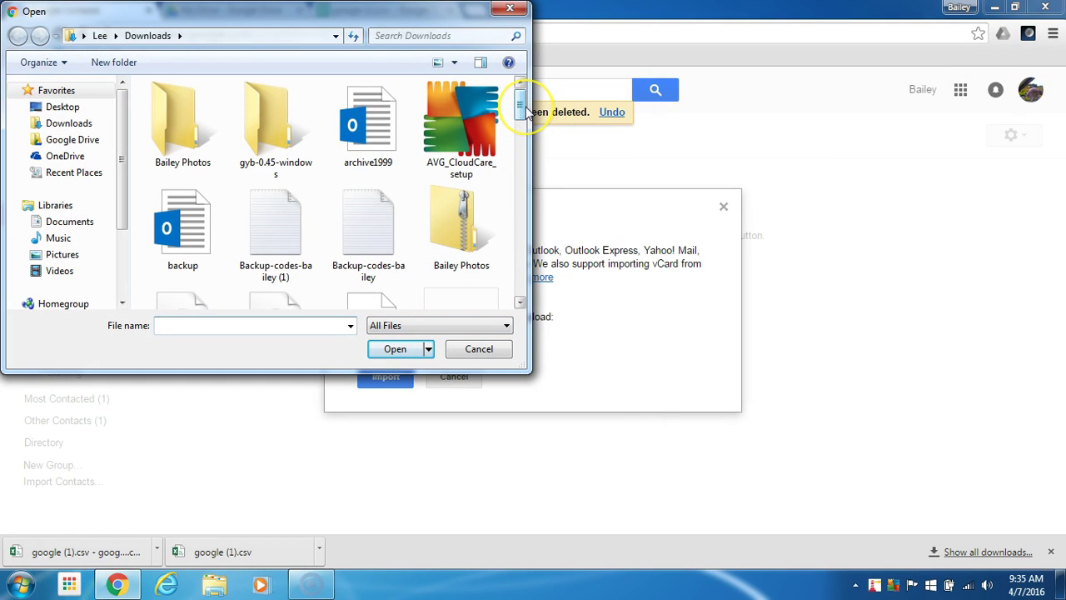
drag(520, 108, 520, 154)
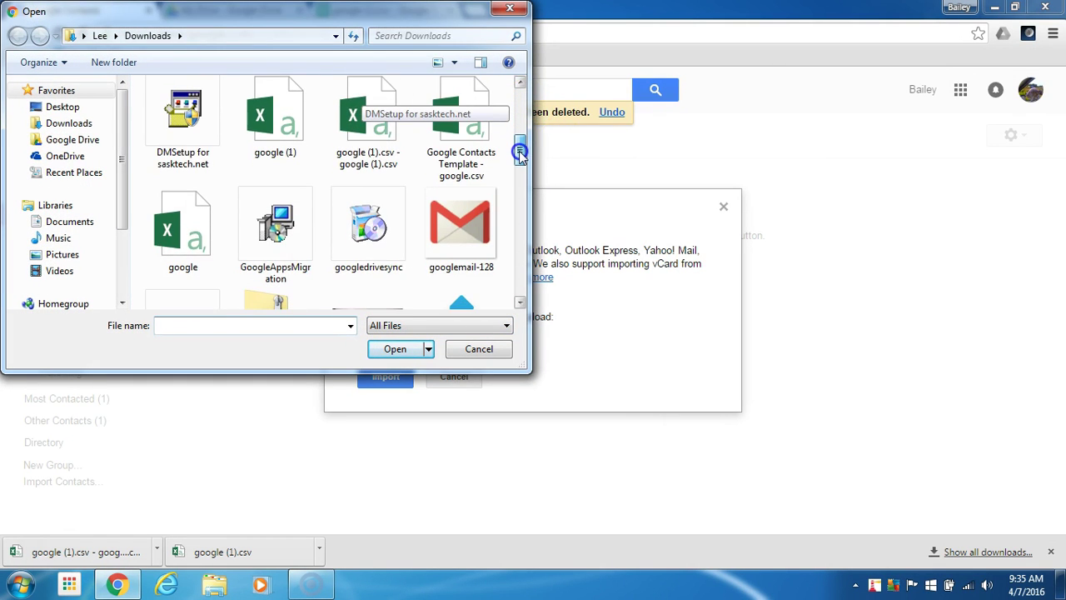
click(375, 125)
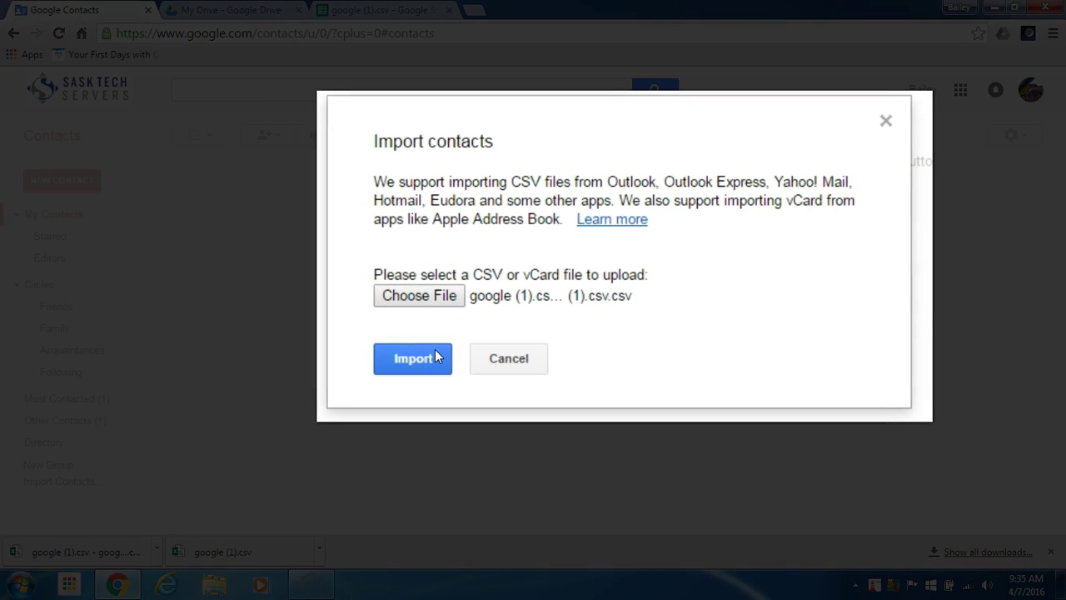
click(434, 350)
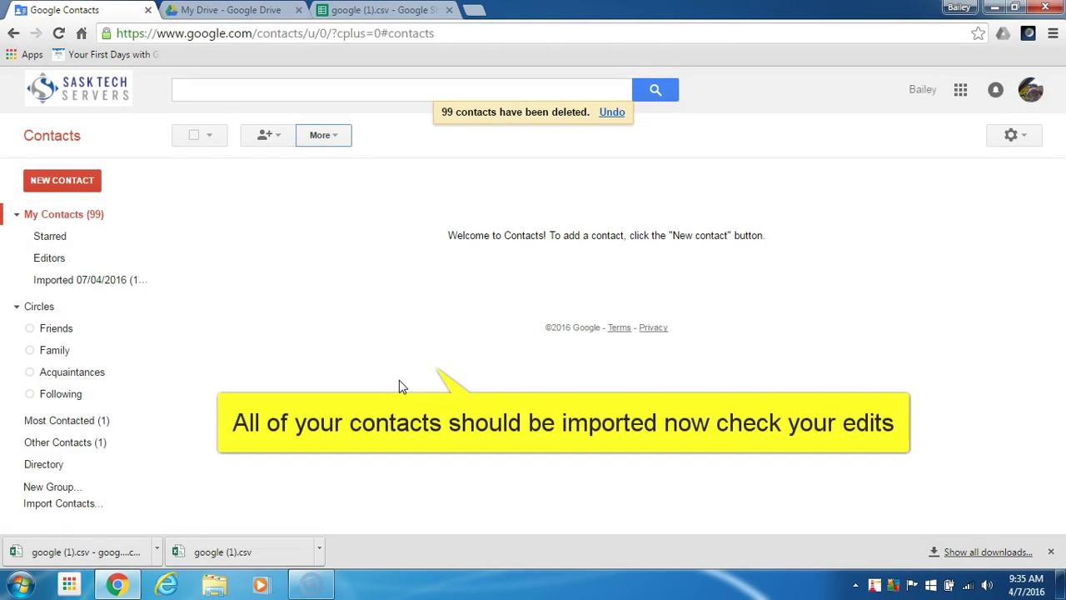
- Open two of the imported contacts in turn to check their notes for SaskTech, returning to the contact list after each
click(398, 373)
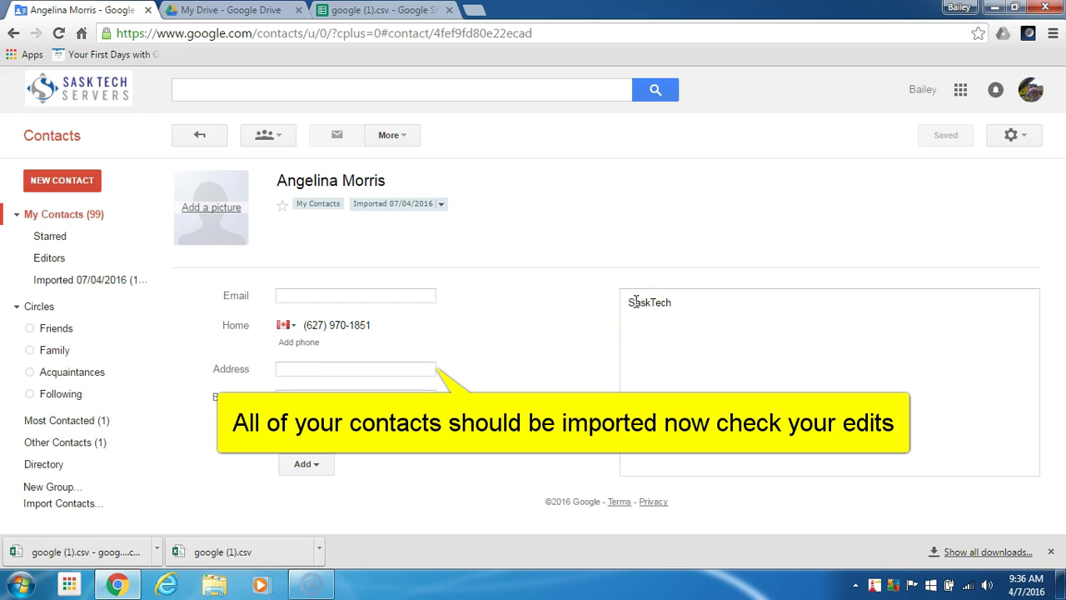
double_click(690, 302)
click(633, 303)
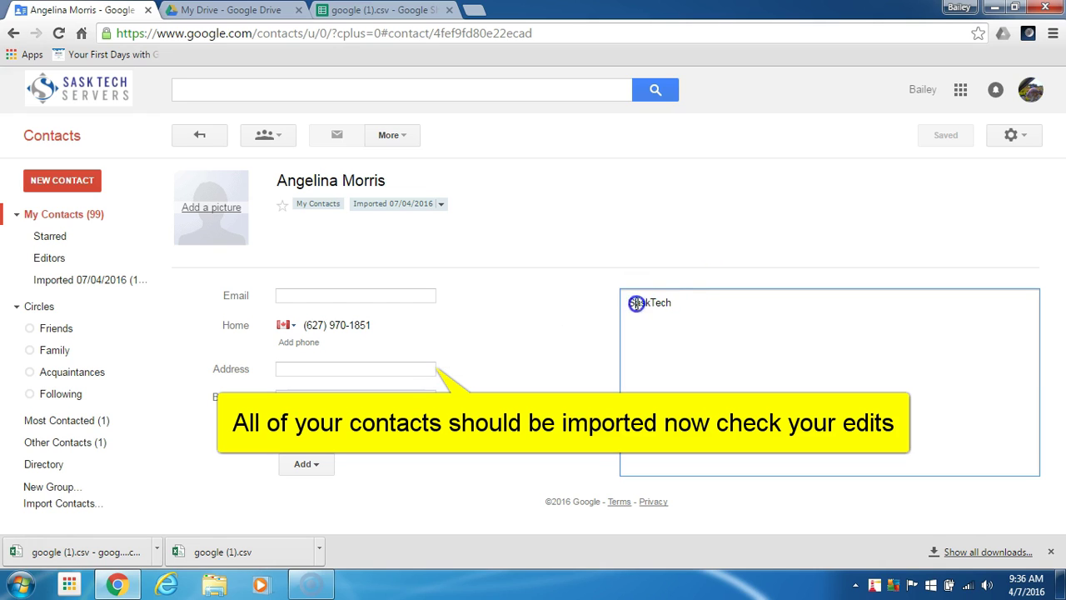
click(702, 305)
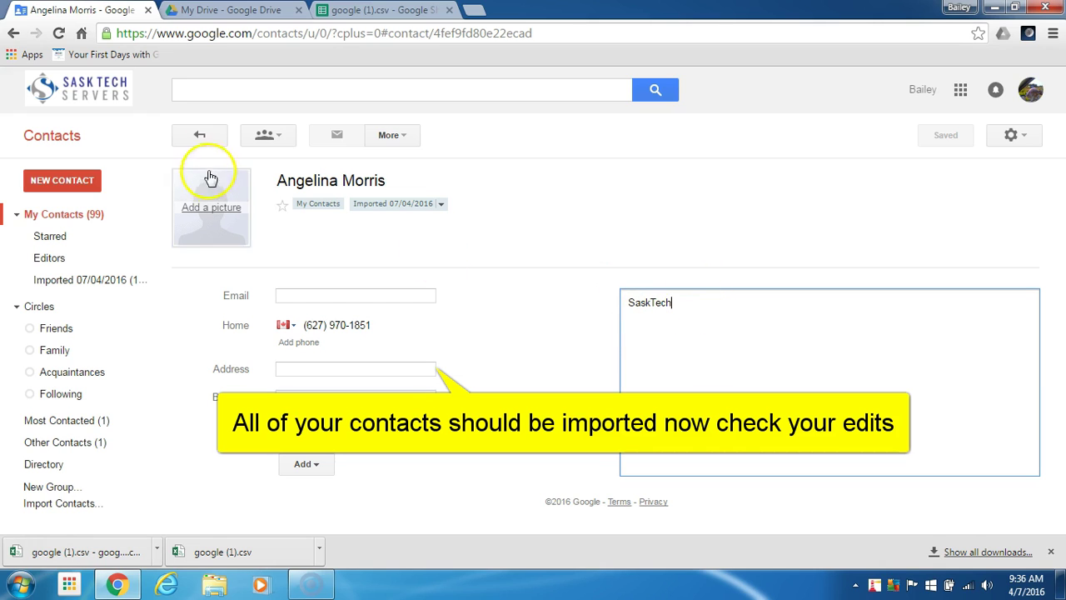
click(204, 136)
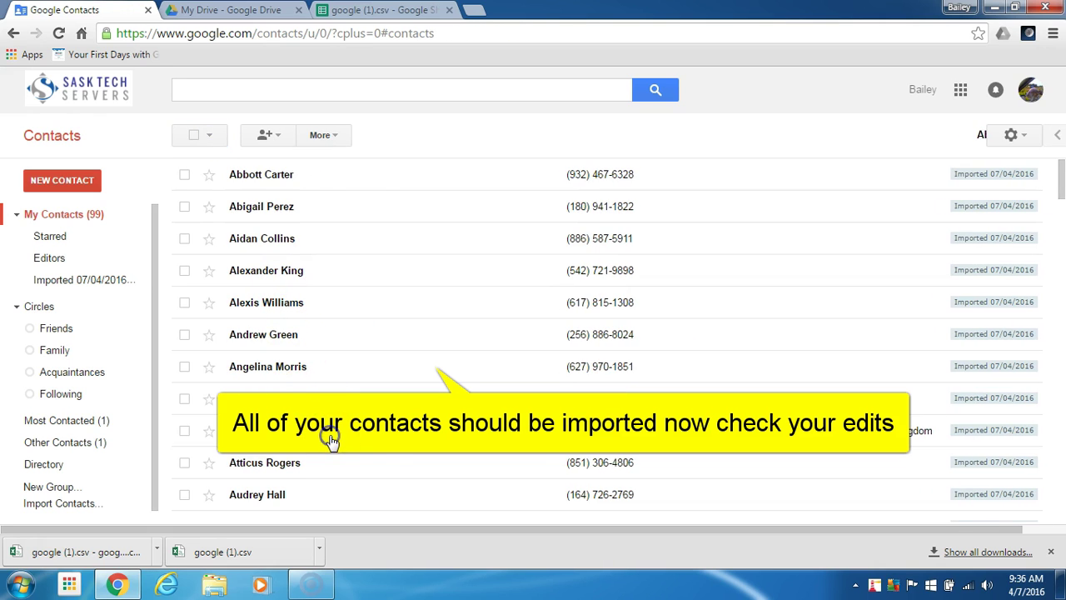
click(331, 435)
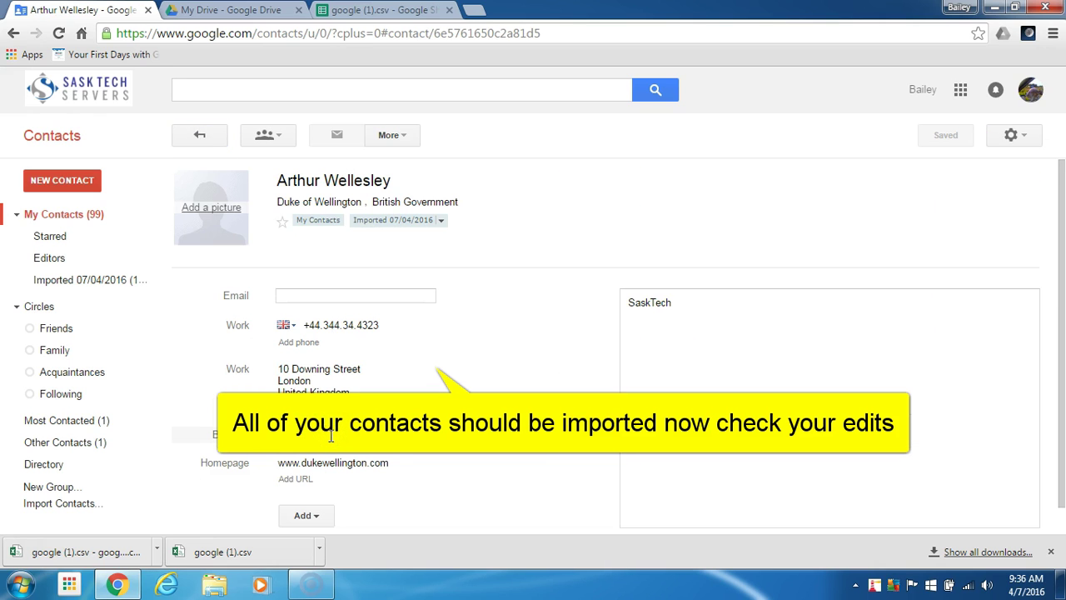
click(206, 138)
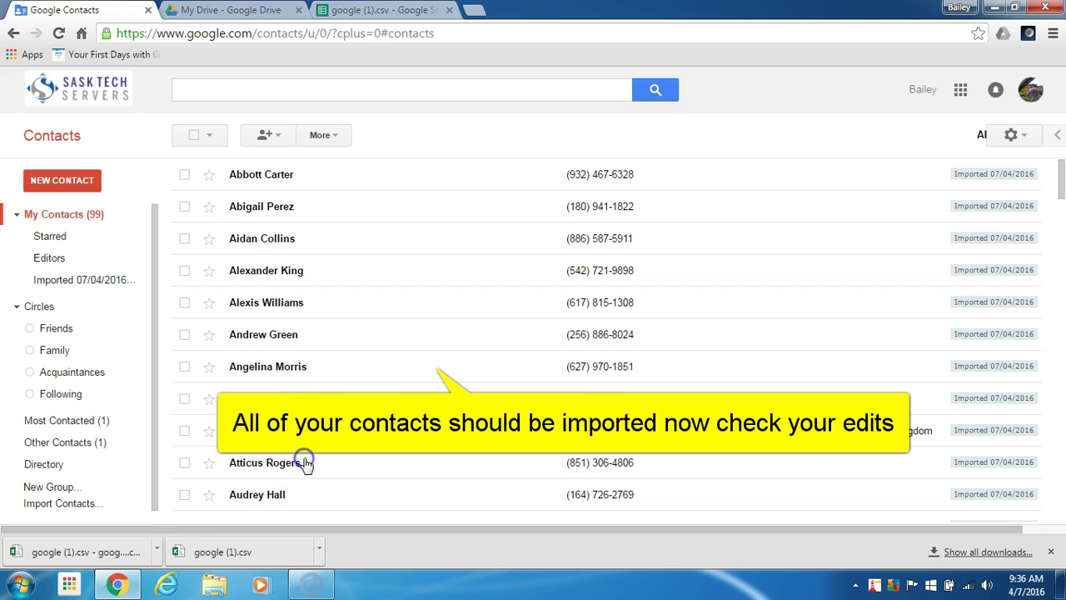